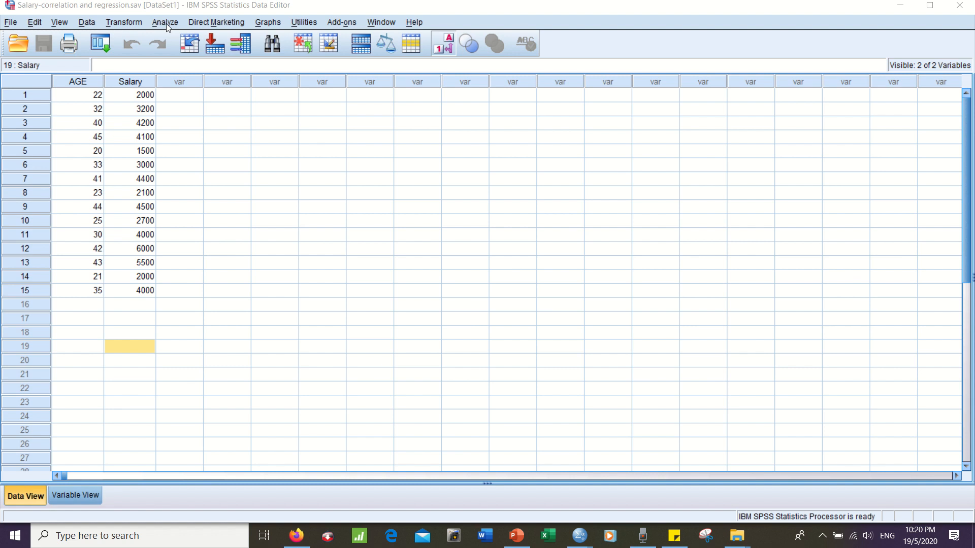
# Set up a bivariate correlation with Age of respondents and Salary earned (RM) as the variables.
pyautogui.click(166, 22)
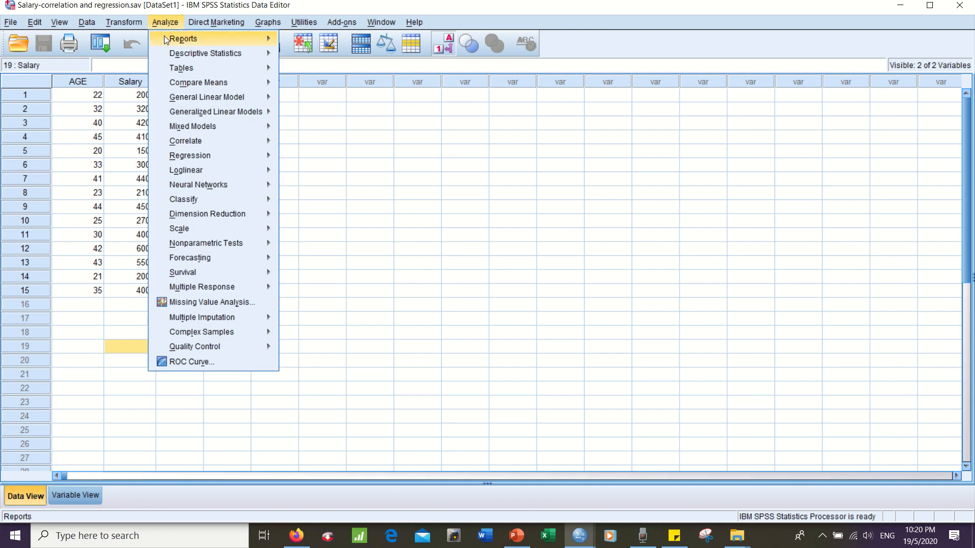
pyautogui.moveTo(213, 145)
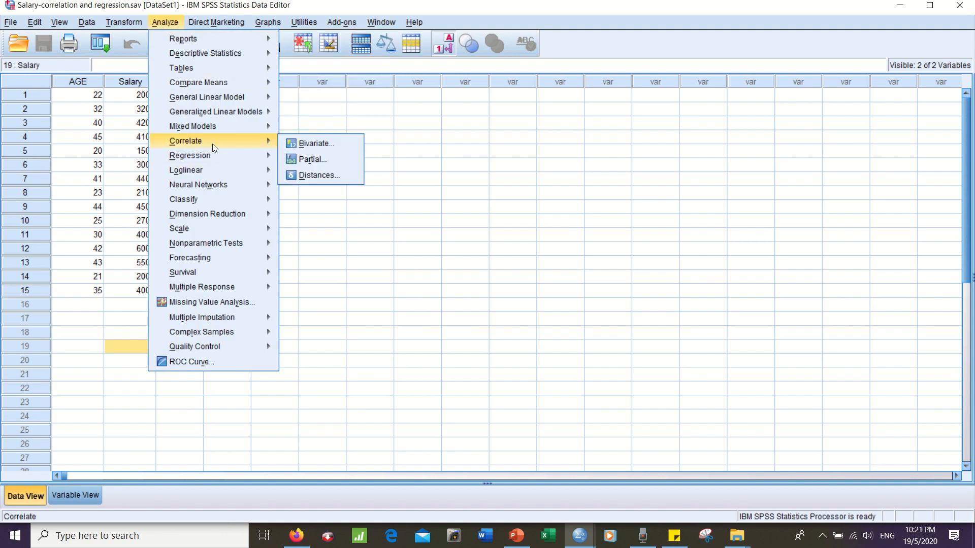
pyautogui.click(315, 144)
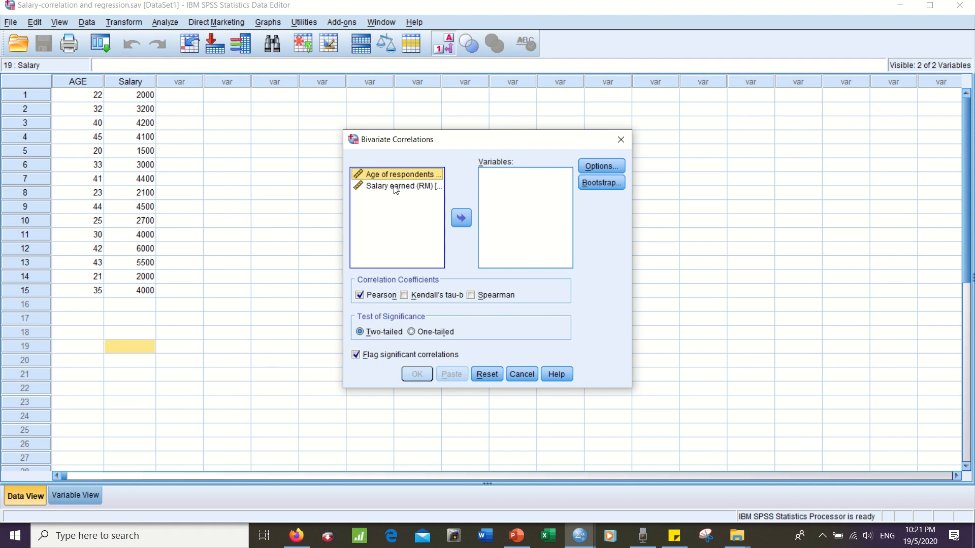
pyautogui.click(396, 187)
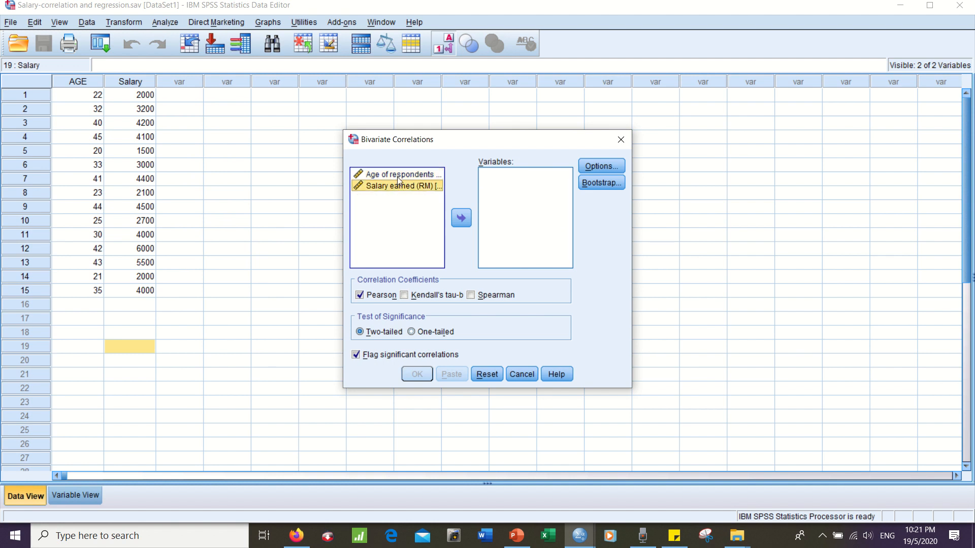
pyautogui.keyDown('shift'); pyautogui.click(398, 175); pyautogui.keyUp('shift')
pyautogui.click(464, 218)
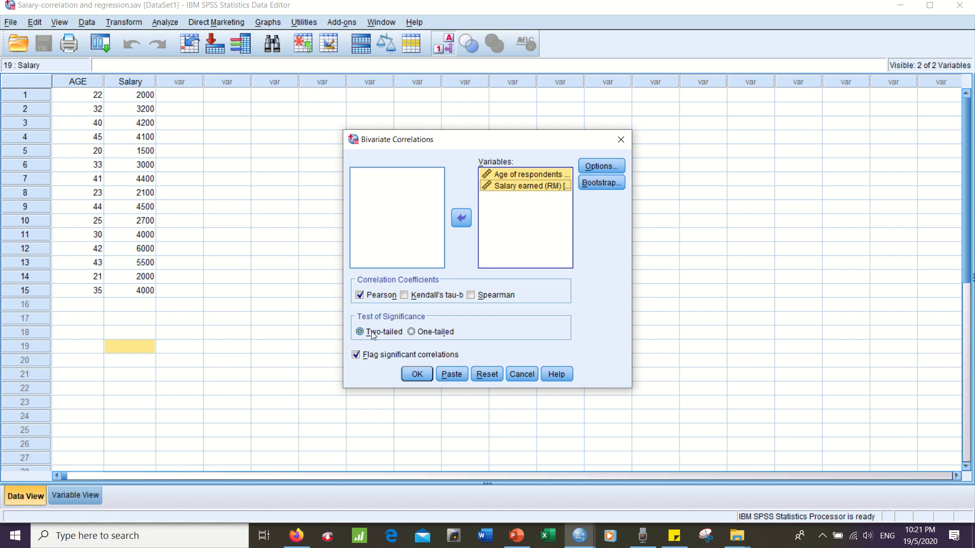
# Include means and standard deviations in the correlation statistics and run the two-tailed Pearson analysis.
pyautogui.click(592, 166)
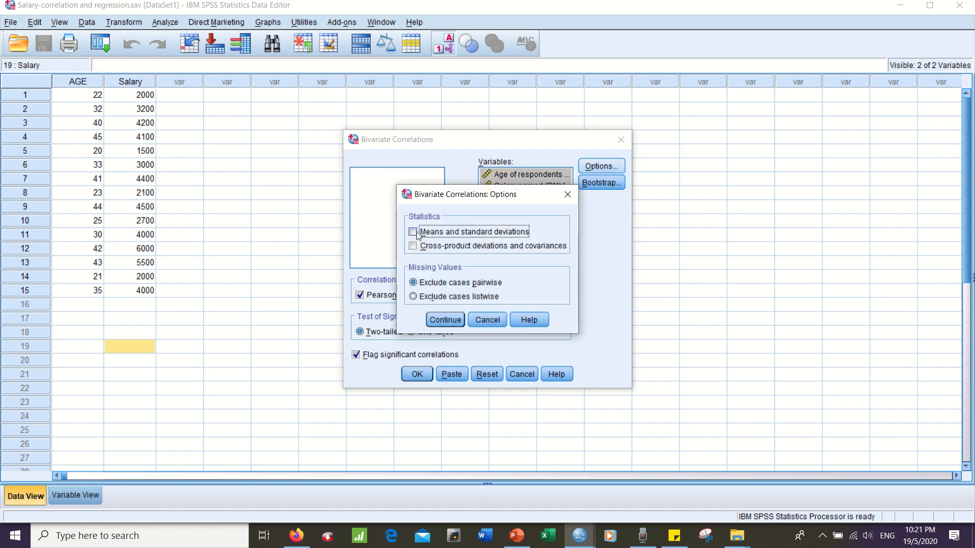
pyautogui.click(413, 232)
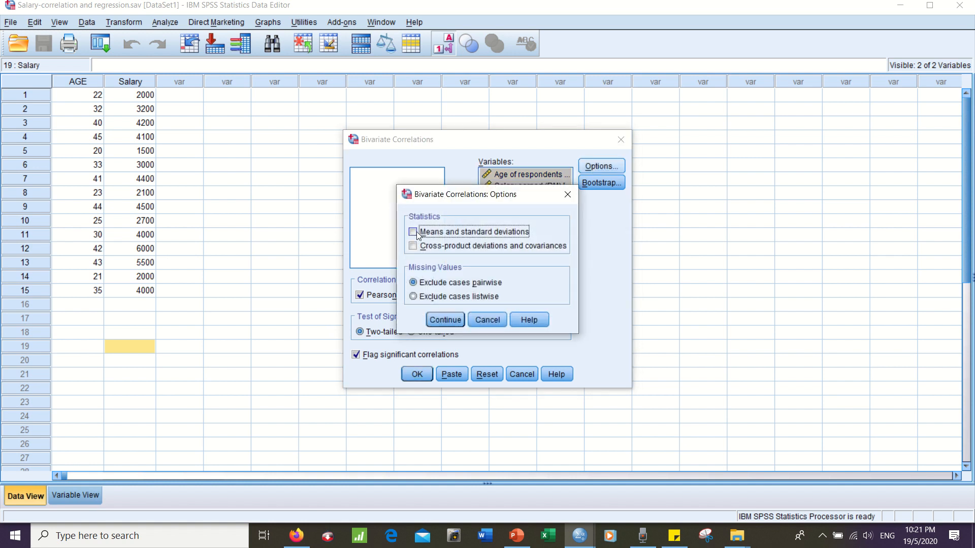
pyautogui.click(445, 320)
pyautogui.click(417, 374)
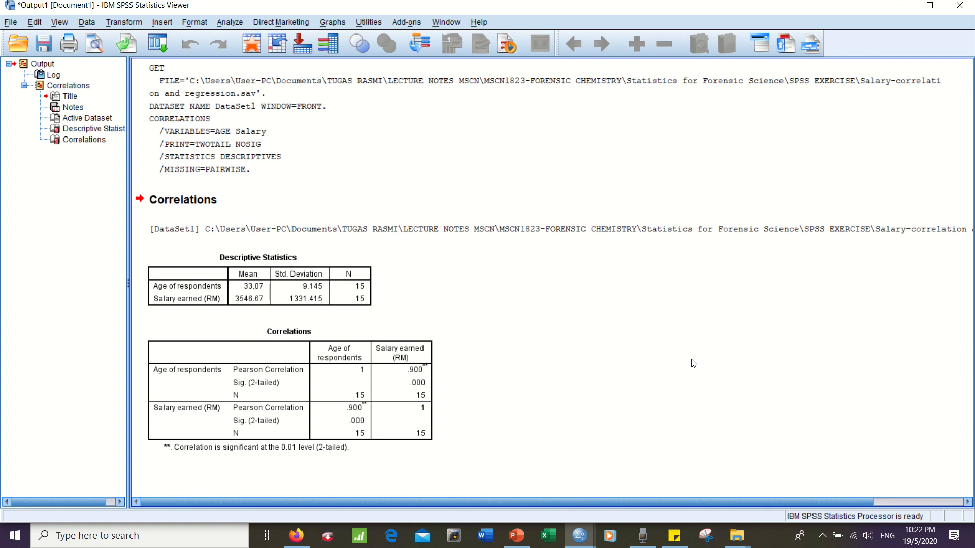
pyautogui.click(361, 382)
pyautogui.click(505, 387)
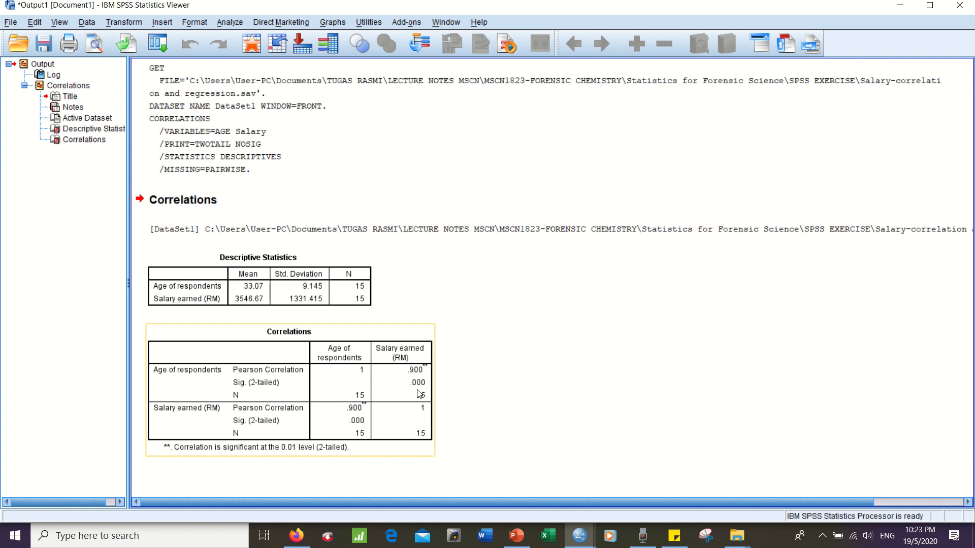
# Set up a linear regression with Salary earned (RM) as the dependent variable and Age of respondents as the independent variable.
pyautogui.click(229, 23)
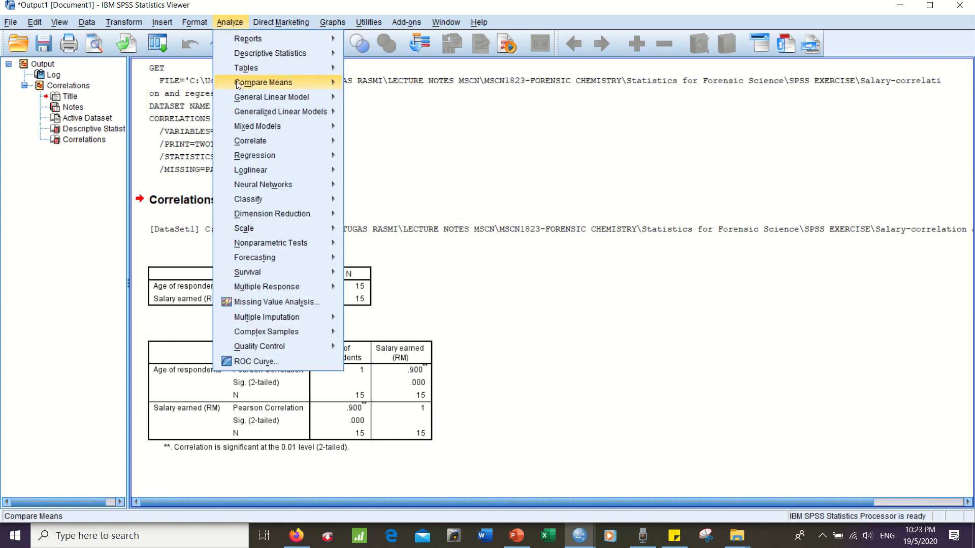
pyautogui.moveTo(261, 156)
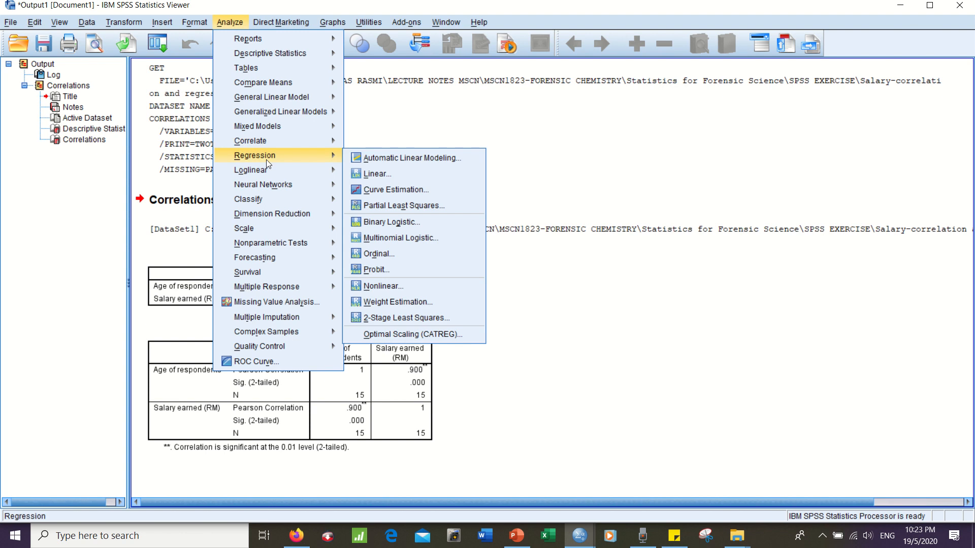
pyautogui.click(382, 176)
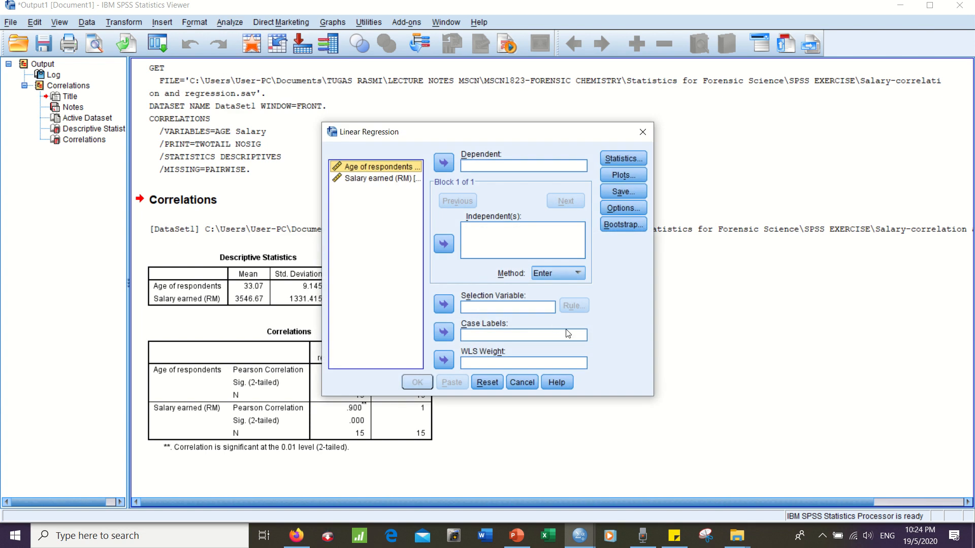
pyautogui.click(374, 178)
pyautogui.click(447, 168)
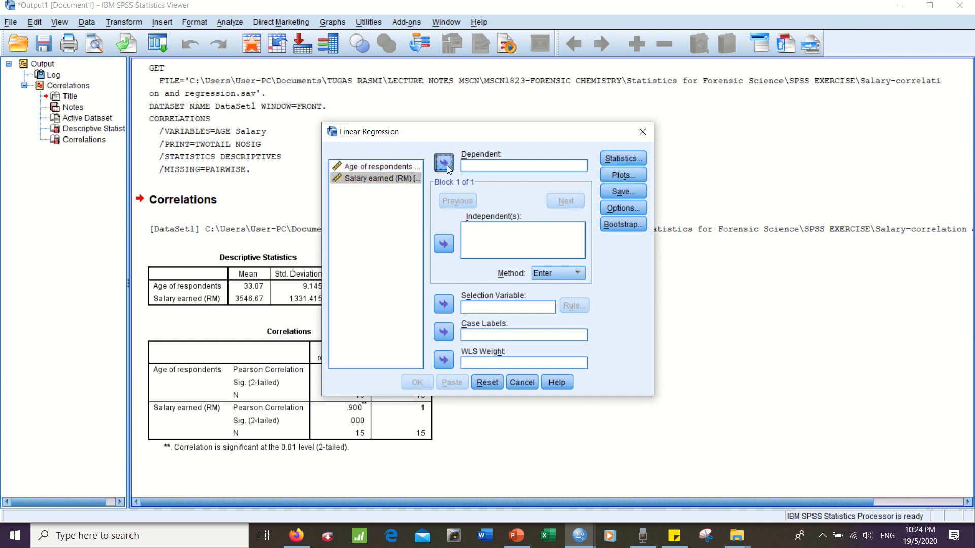
pyautogui.click(407, 167)
pyautogui.click(443, 244)
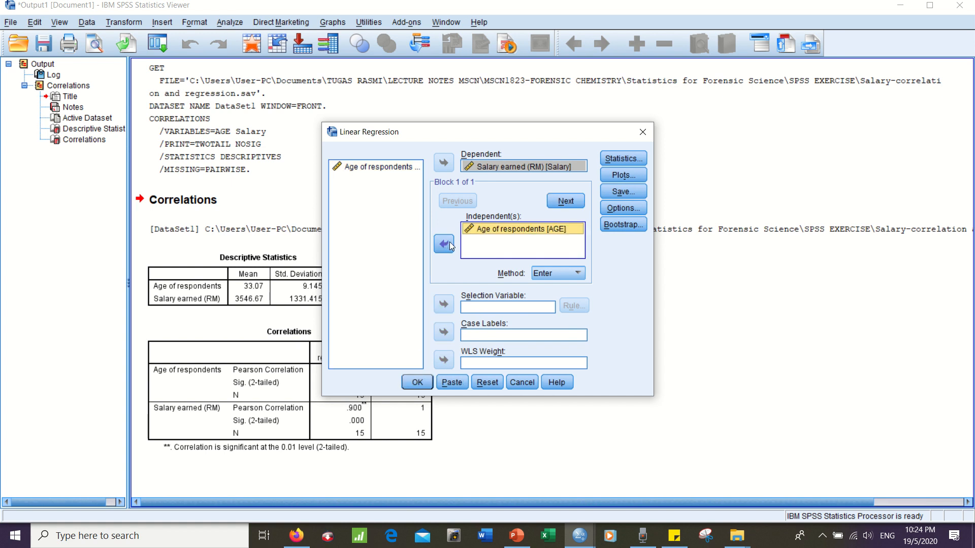
# Review the linear regression's Statistics, Plots, Options and Save settings, accepting the defaults in each.
pyautogui.click(632, 161)
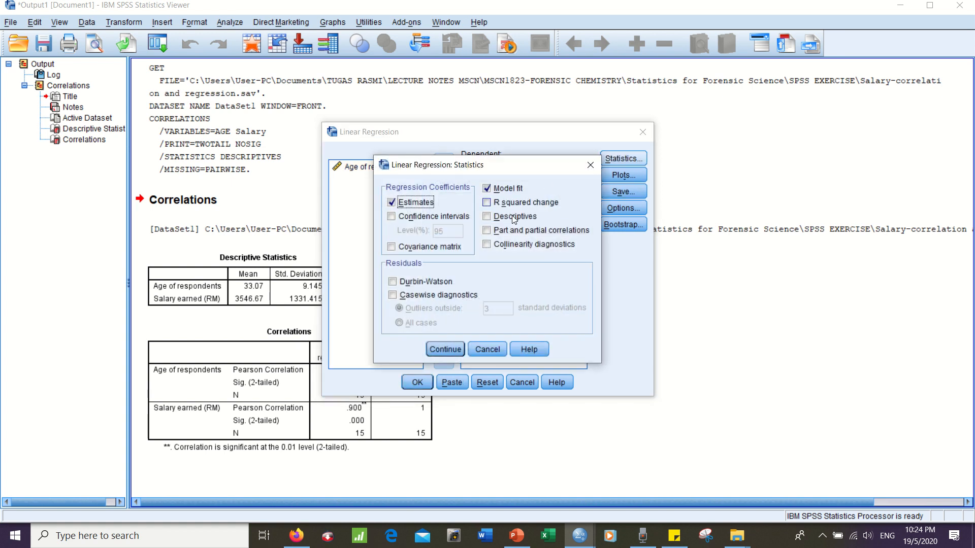
pyautogui.click(444, 349)
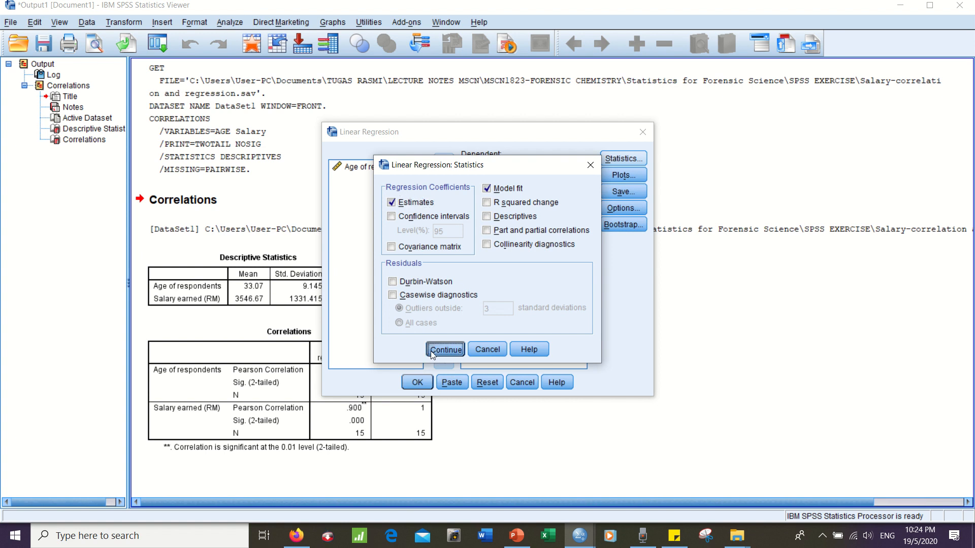
pyautogui.click(624, 175)
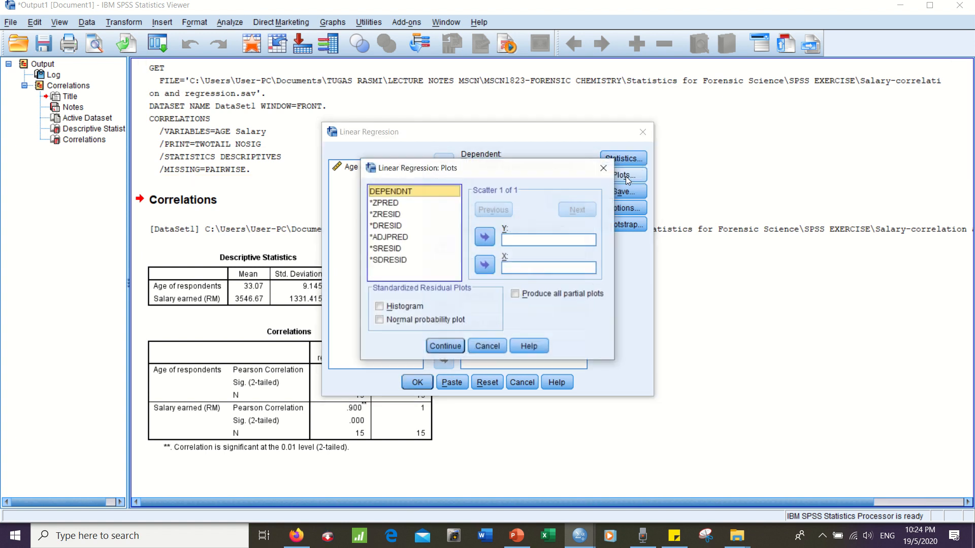
pyautogui.click(446, 346)
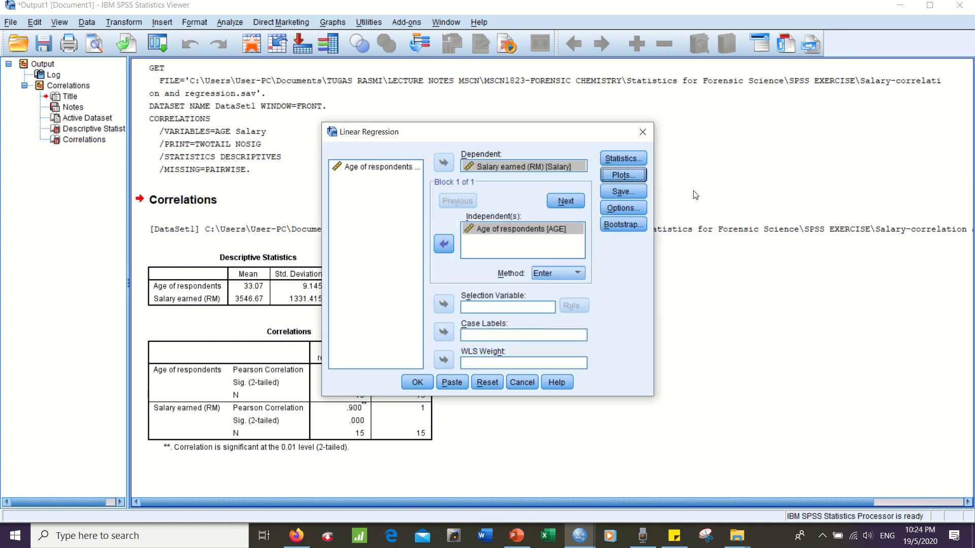
pyautogui.click(632, 209)
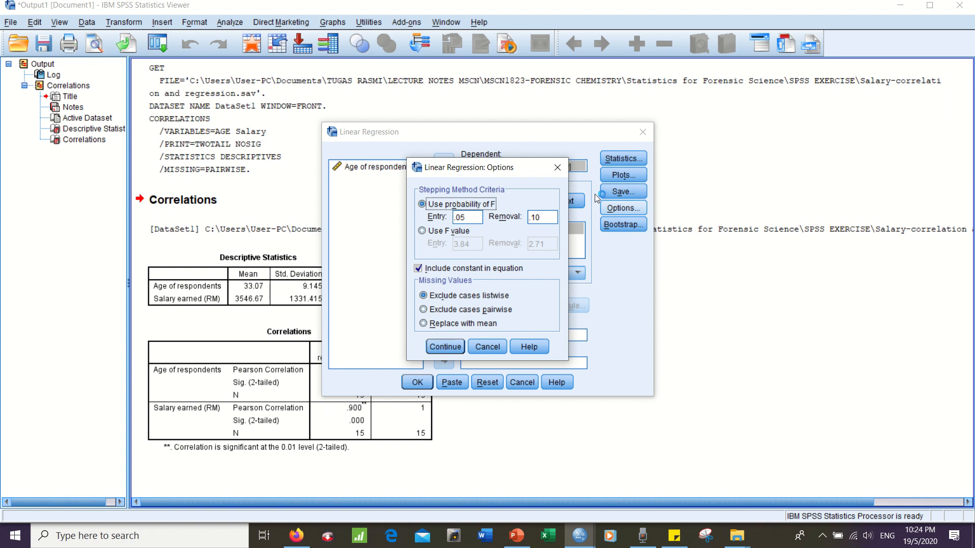
pyautogui.click(445, 347)
pyautogui.click(623, 193)
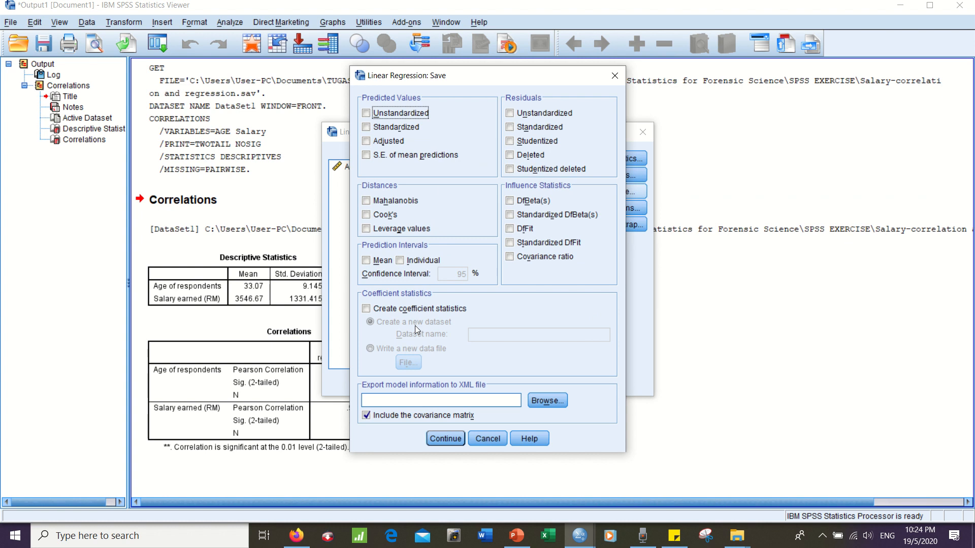
pyautogui.click(452, 438)
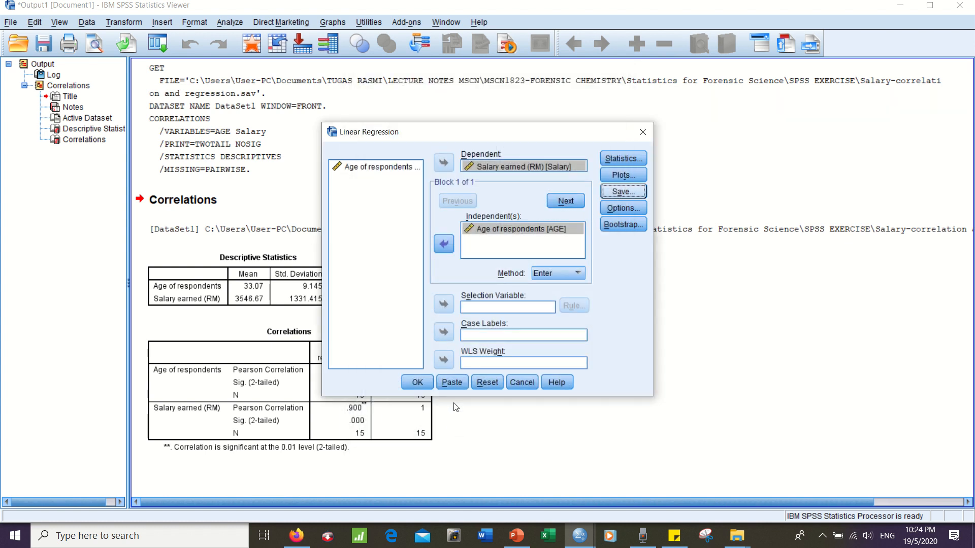
# Run the linear regression and examine its Model Summary, ANOVA and Coefficients tables.
pyautogui.click(418, 383)
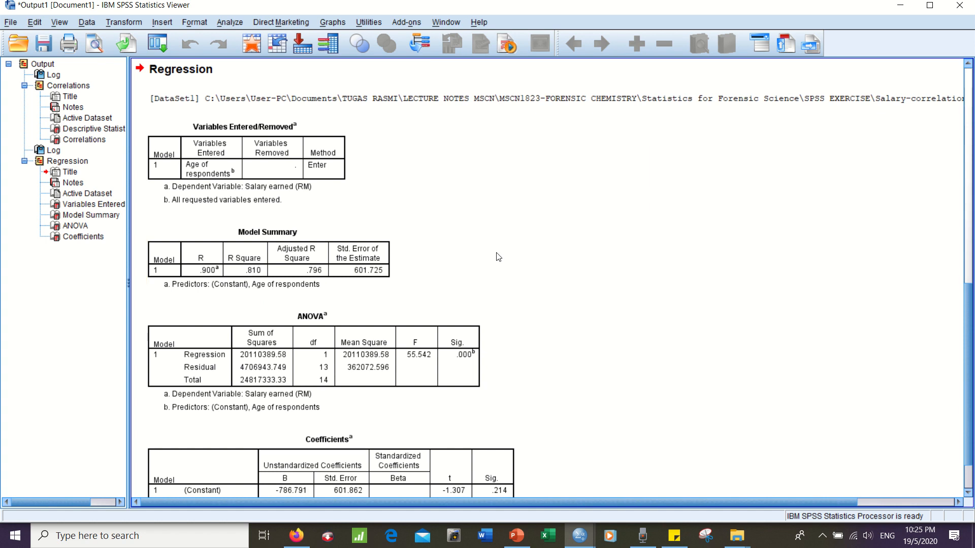
pyautogui.scroll(-1, 499, 257)
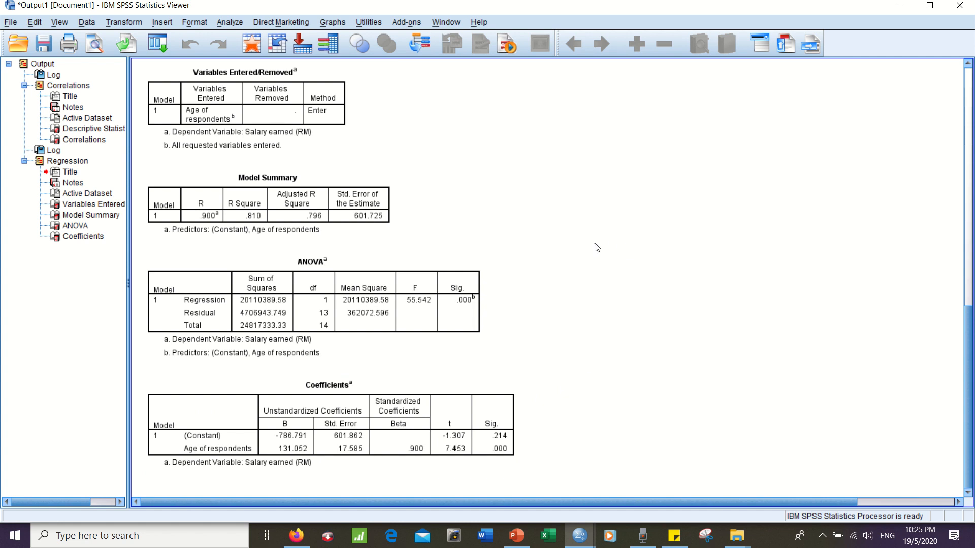
pyautogui.scroll(3, 597, 248)
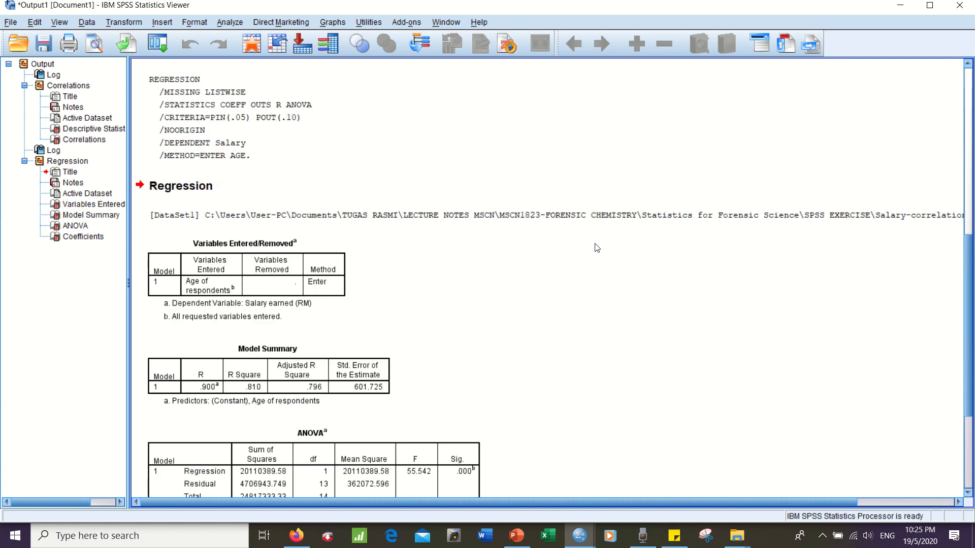
pyautogui.scroll(-3, 597, 247)
pyautogui.scroll(3, 596, 248)
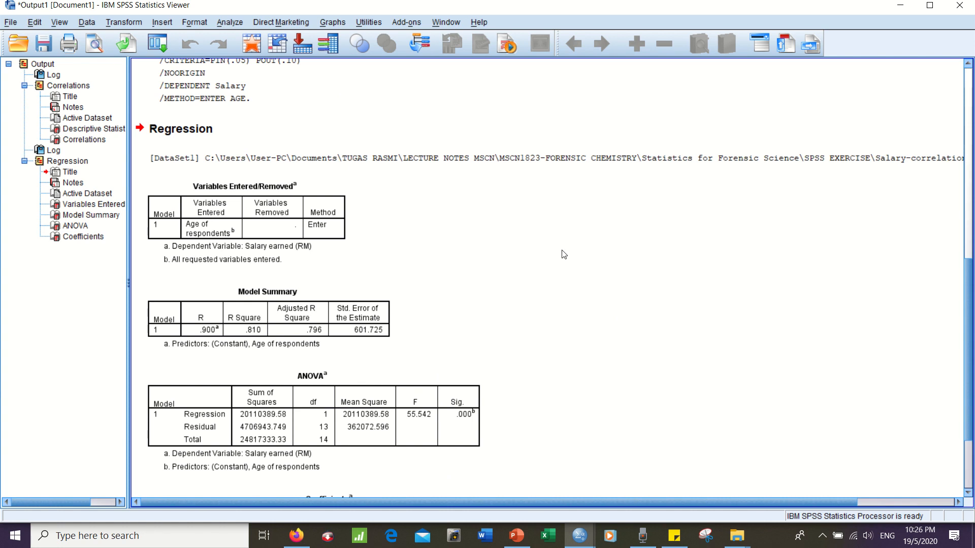
# Start a new chart in the Chart Builder using the simple scatter type from the Scatter/Dot gallery.
pyautogui.click(329, 23)
pyautogui.click(361, 39)
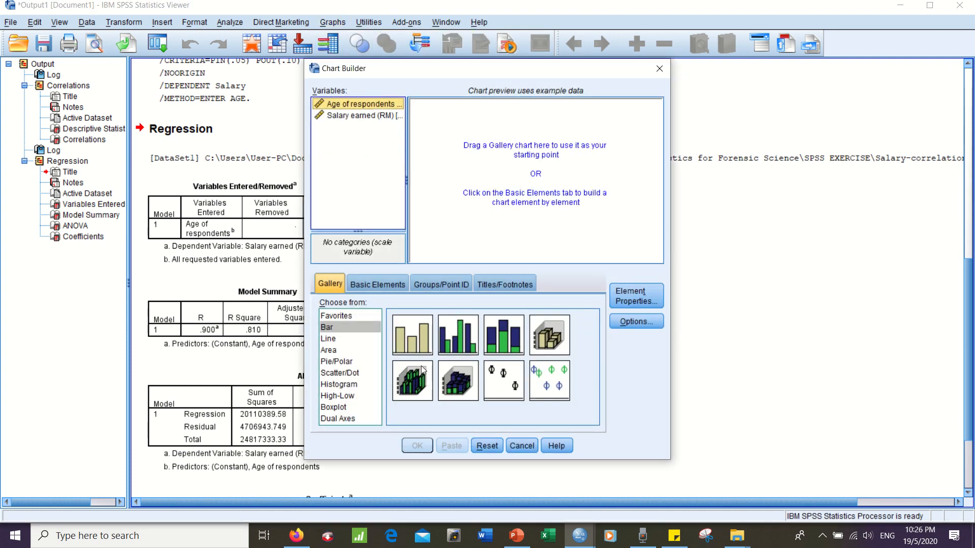
pyautogui.click(342, 374)
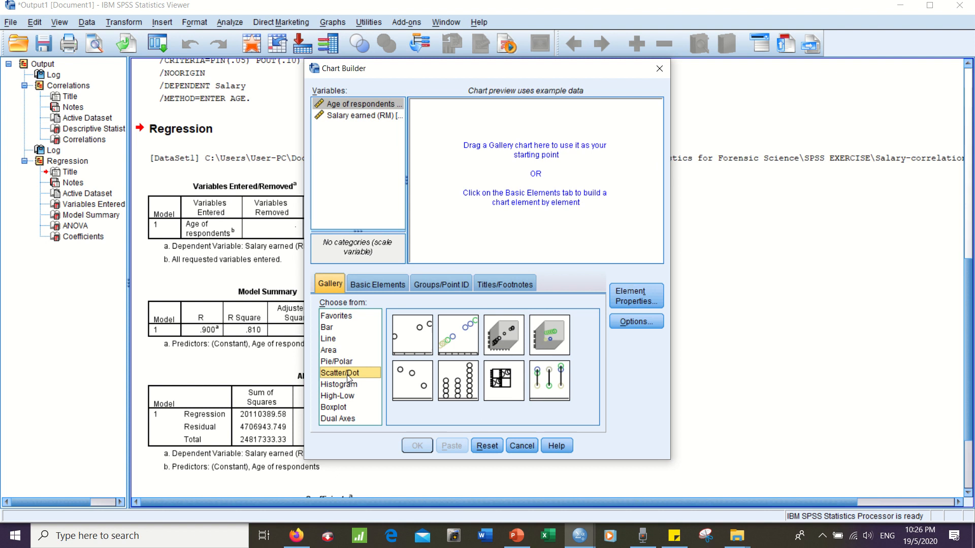
pyautogui.click(414, 339)
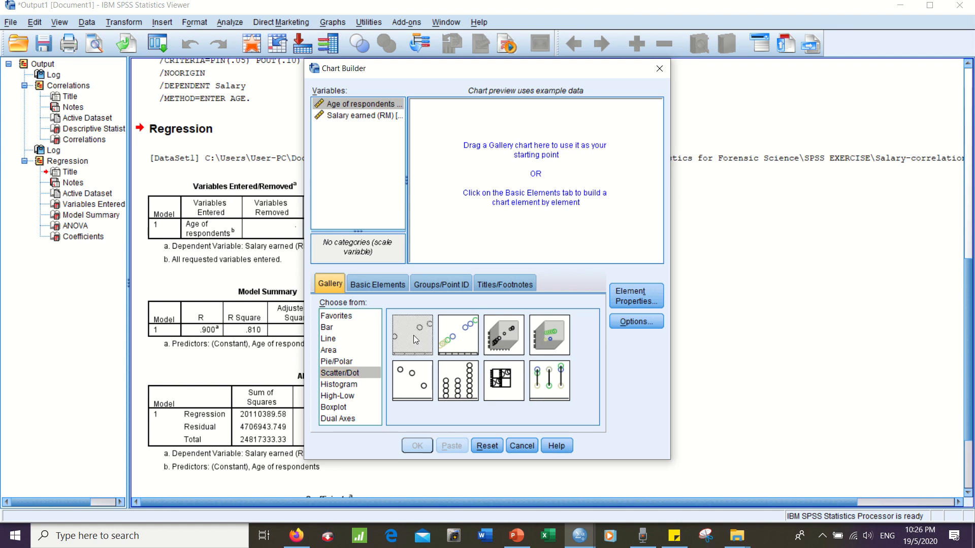
pyautogui.moveTo(415, 339); pyautogui.dragTo(510, 158)
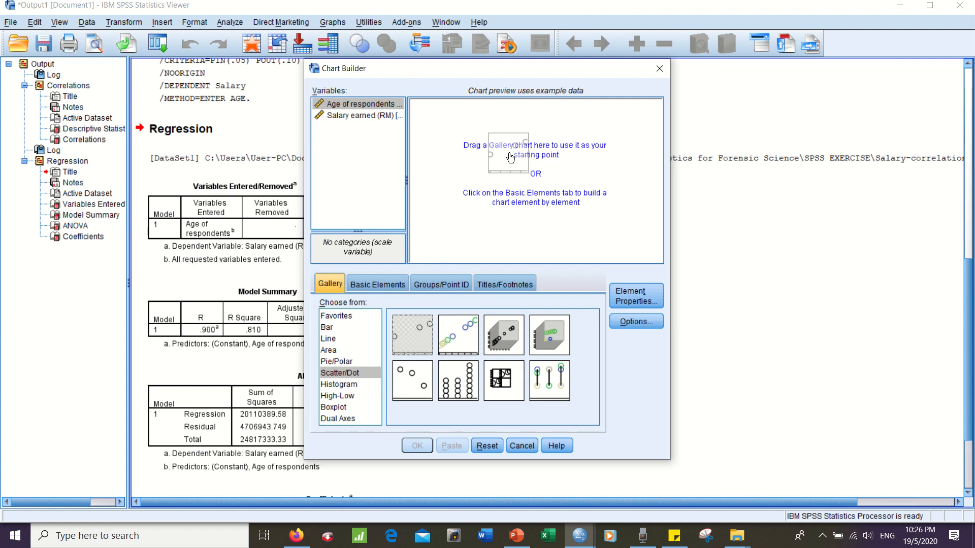
pyautogui.moveTo(509, 158); pyautogui.dragTo(518, 159)
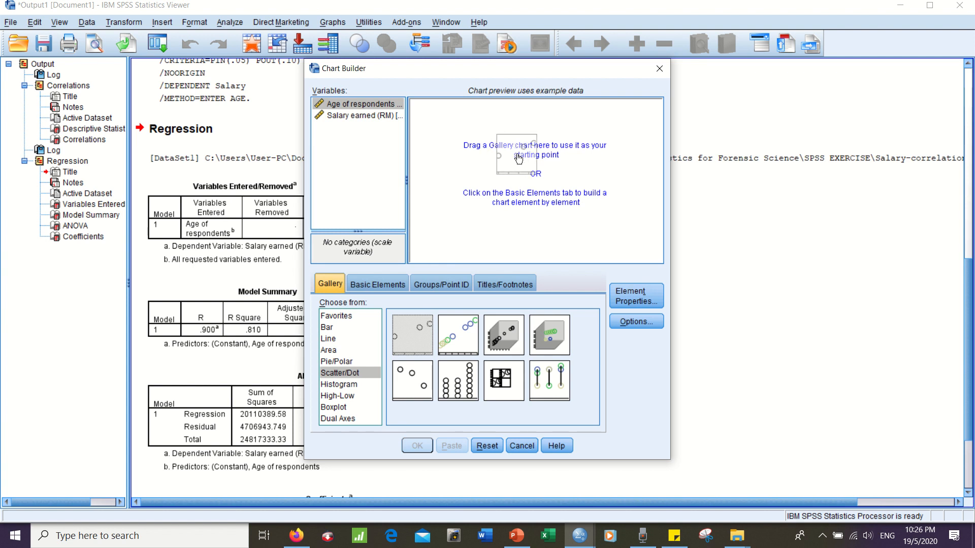
pyautogui.moveTo(518, 158); pyautogui.dragTo(521, 241)
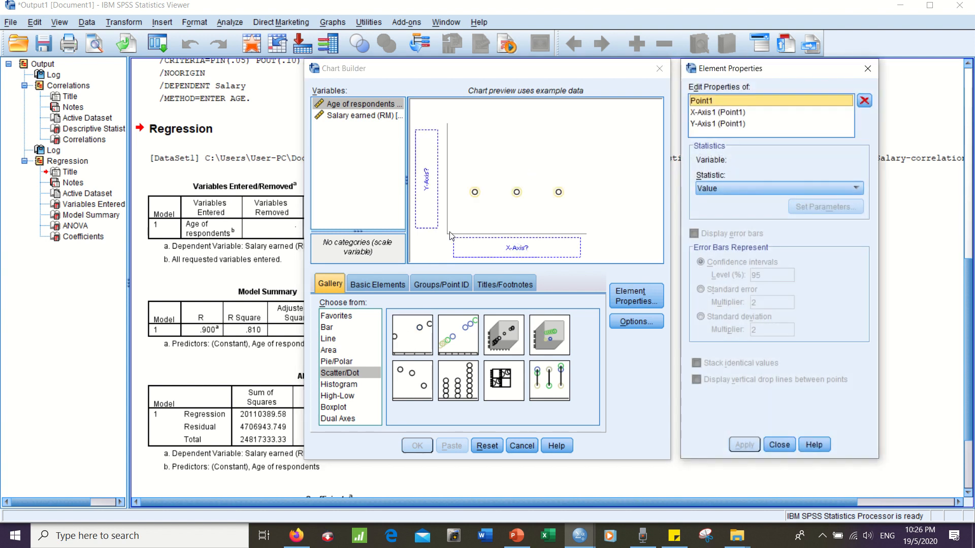
# Assign Age of respondents to the X-axis and Salary earned (RM) to the Y-axis, and generate the scatterplot.
pyautogui.click(370, 105)
pyautogui.moveTo(370, 105); pyautogui.dragTo(502, 249)
pyautogui.moveTo(330, 117); pyautogui.dragTo(419, 156)
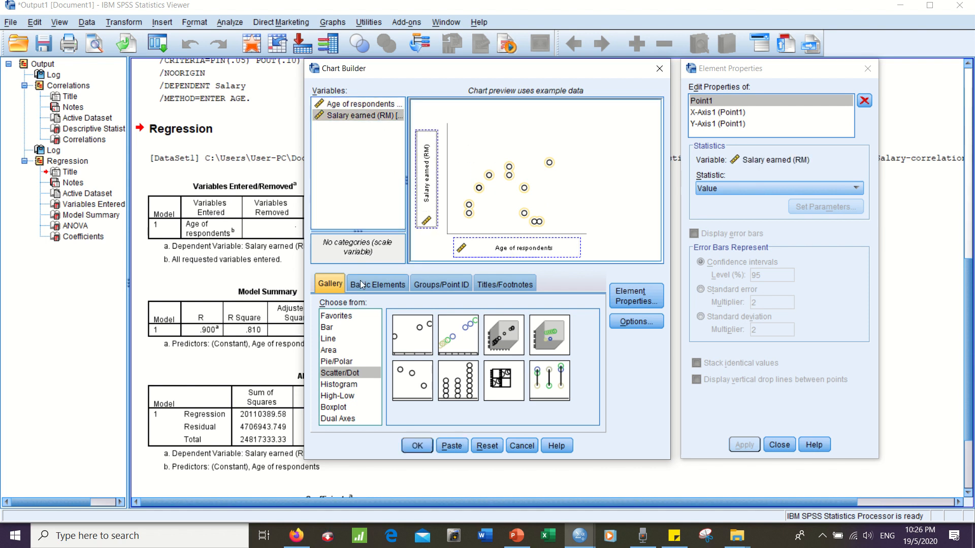
pyautogui.click(418, 446)
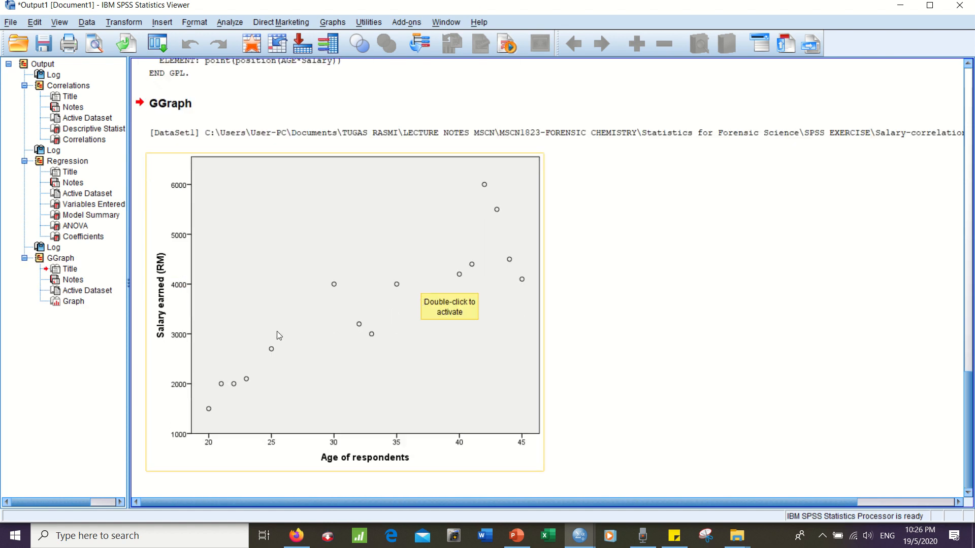
# Add a linear fit line at total to the age–salary scatterplot and close the chart for editing.
pyautogui.click(373, 273)
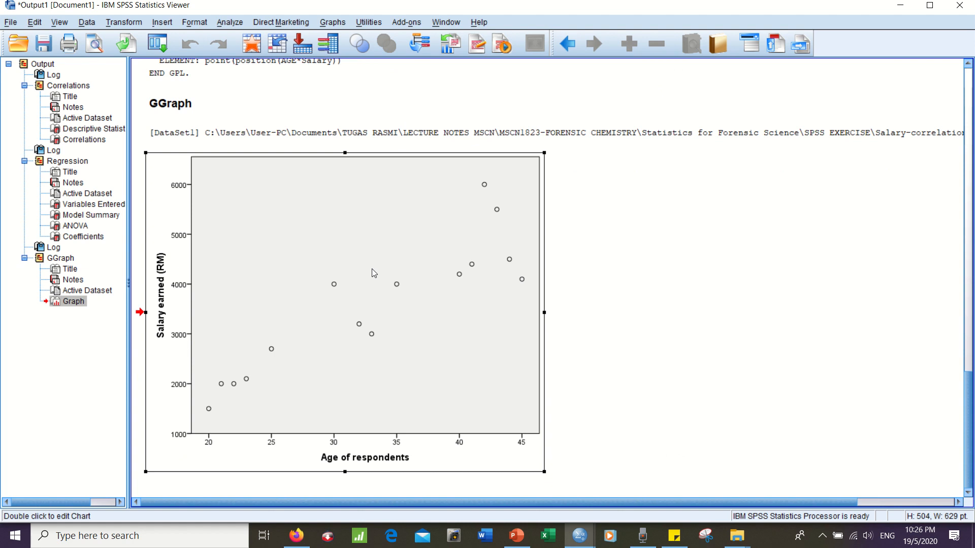
pyautogui.doubleClick(374, 273)
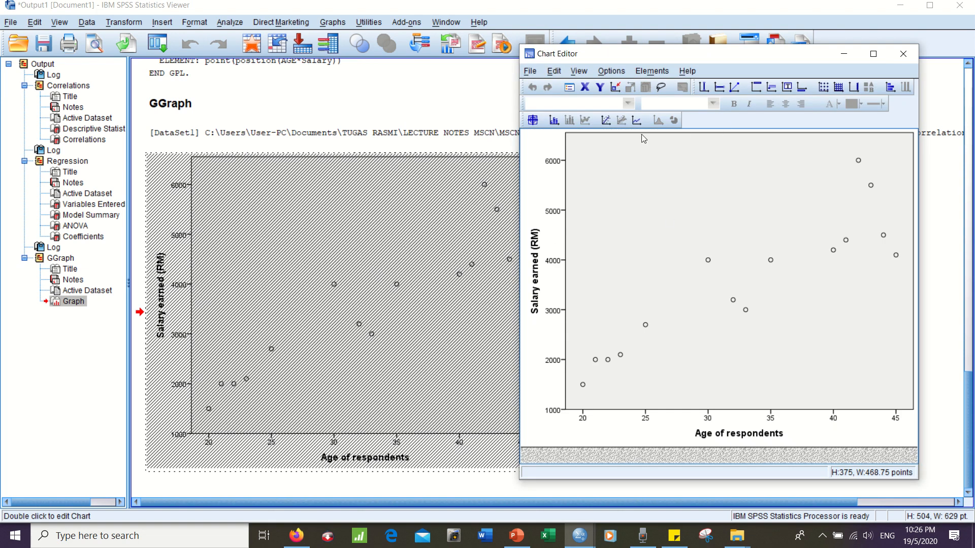
pyautogui.click(606, 122)
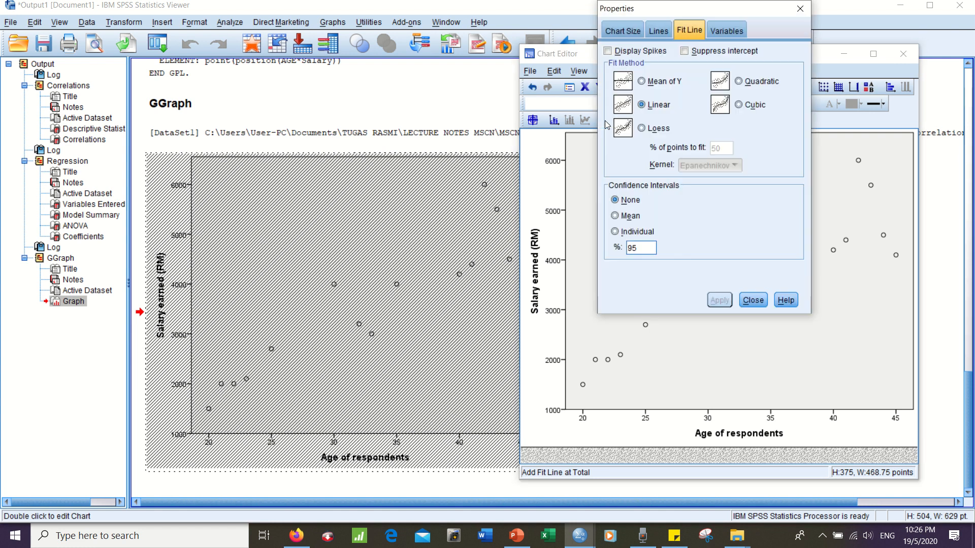
pyautogui.click(753, 301)
pyautogui.click(903, 54)
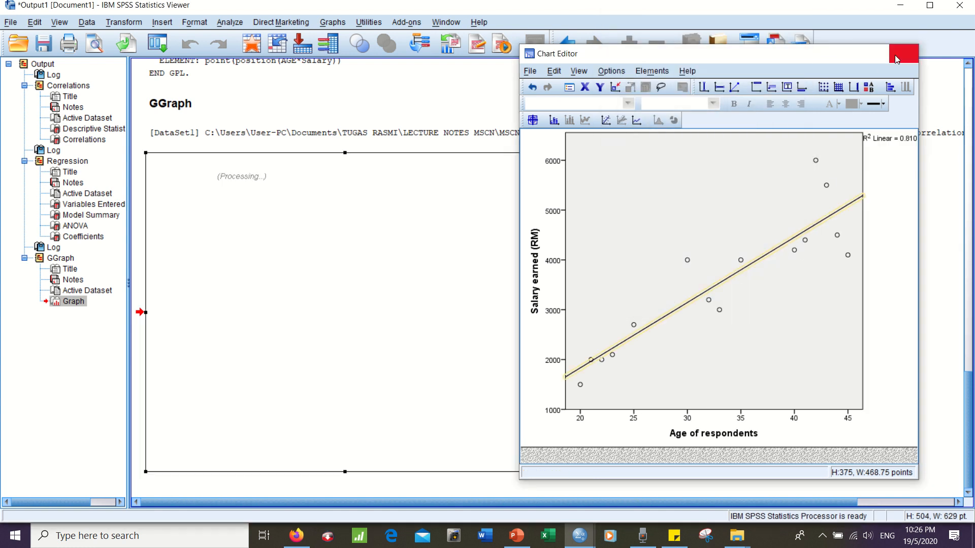